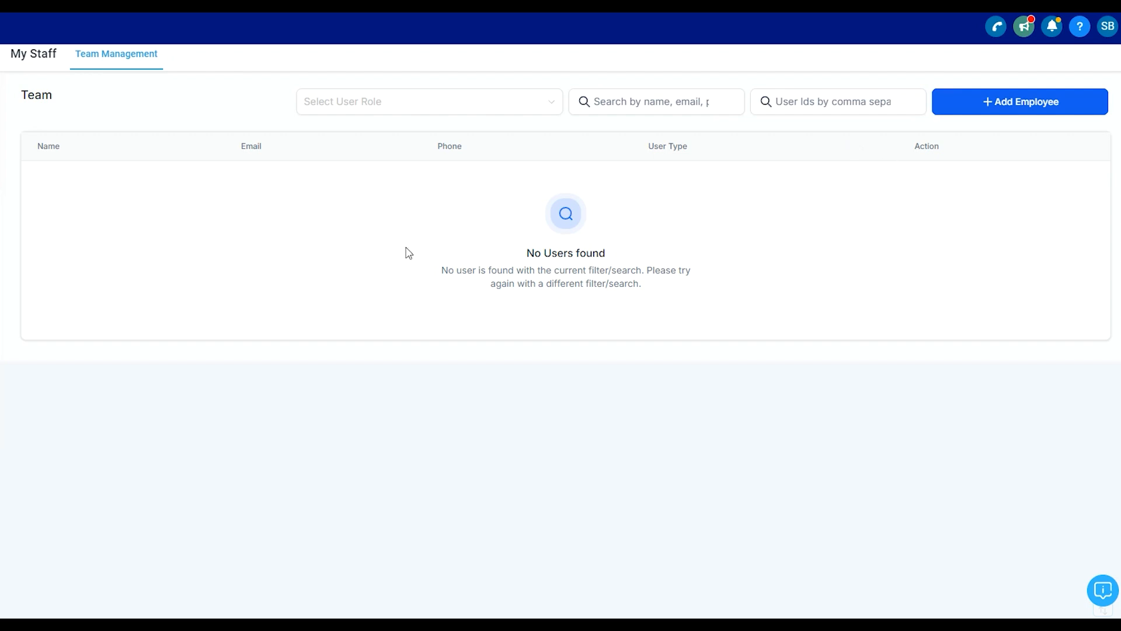
- Open the form for adding a new employee to the team
drag(442, 272, 646, 327)
click(716, 289)
click(1028, 112)
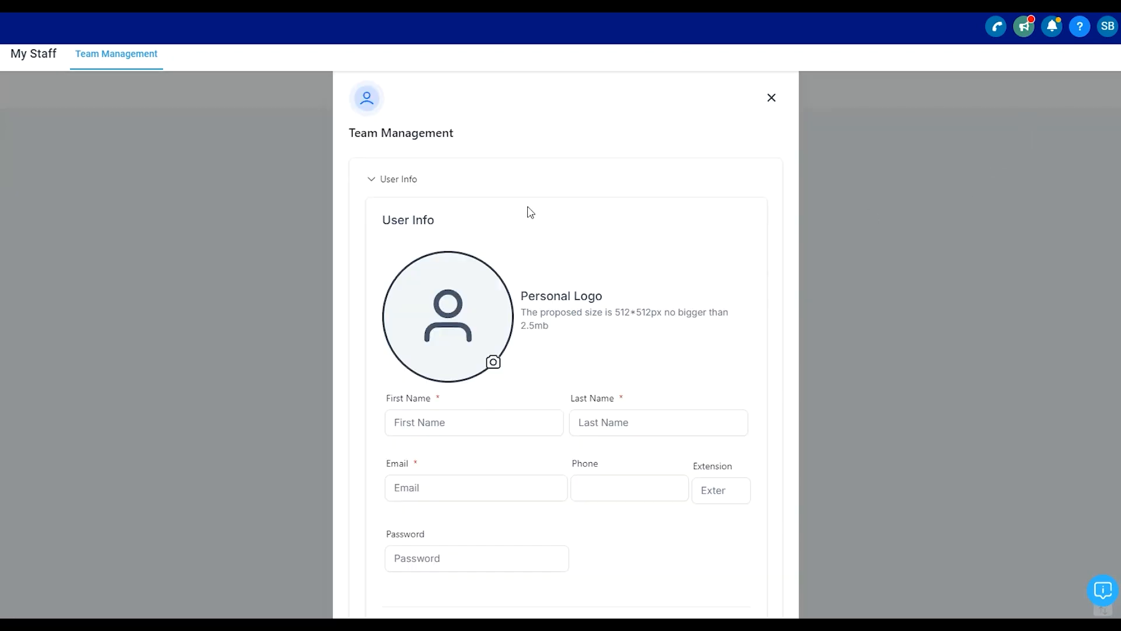
- Enter the employee's first name and last name in the user info section
scroll(531, 212, down, 2)
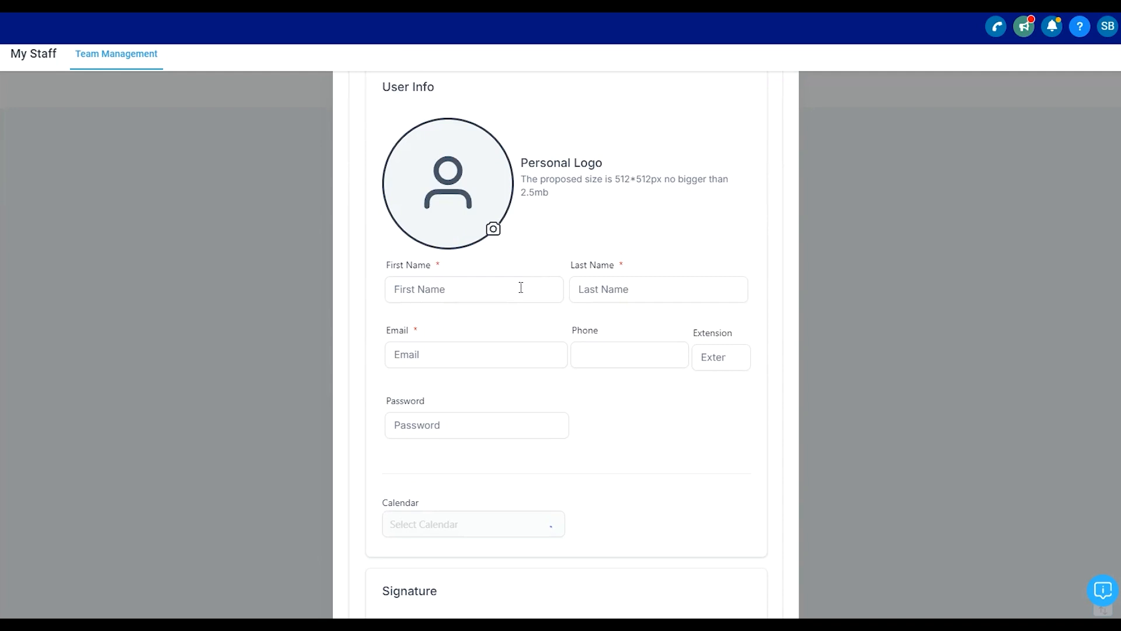
click(496, 296)
text(John)
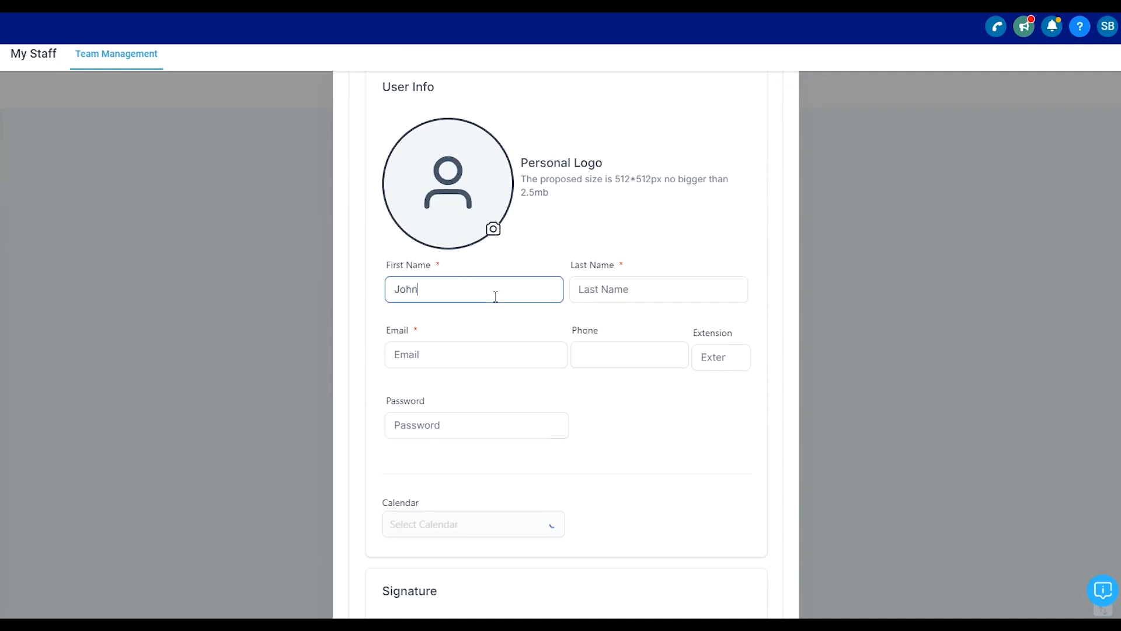
key(Tab)
text(Smith)
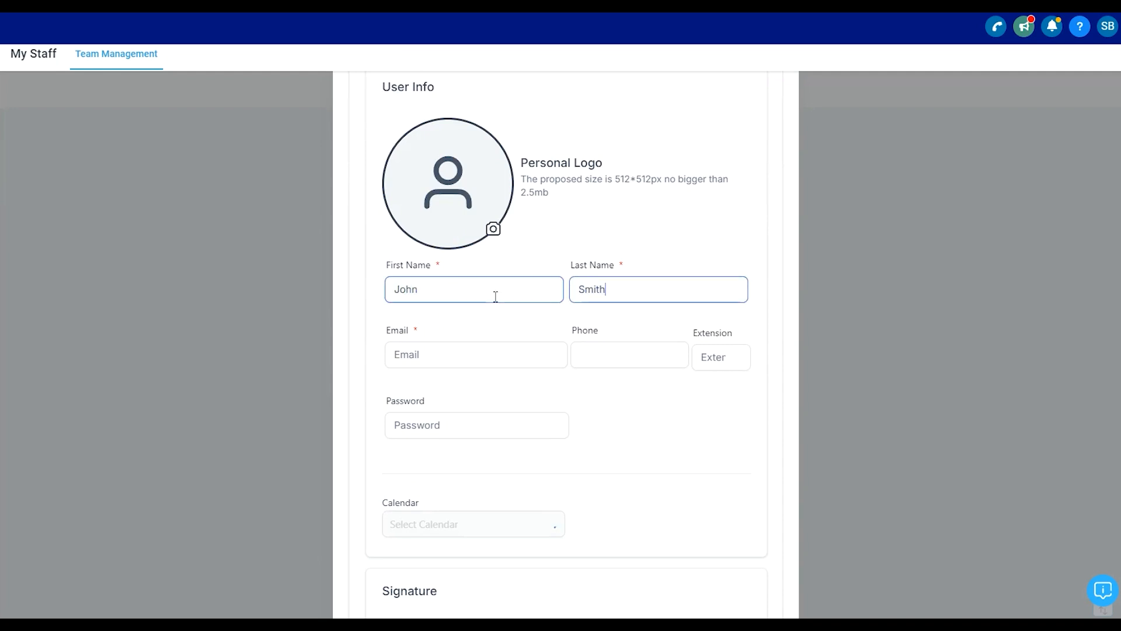
- Fill in the employee's e-mail address and phone number
click(484, 348)
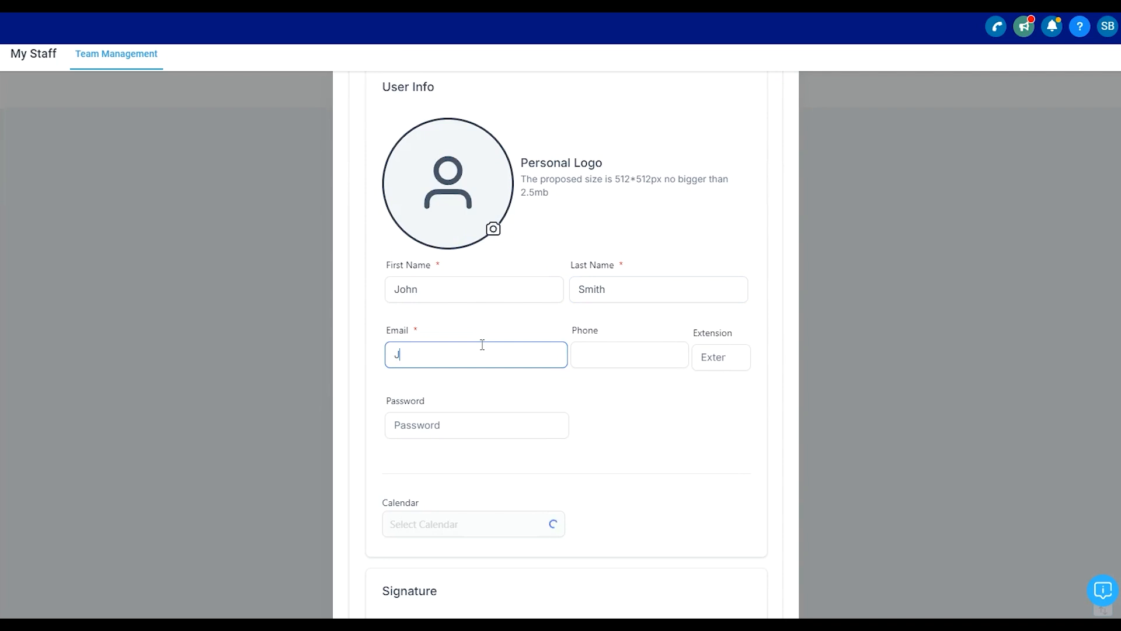
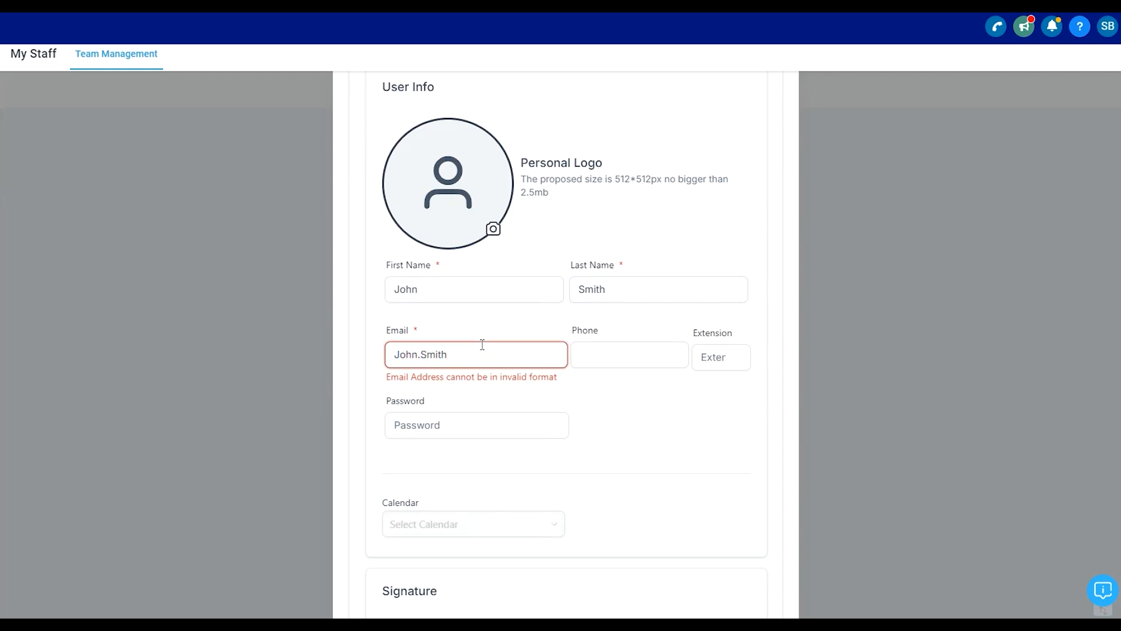
click(630, 355)
text(+)
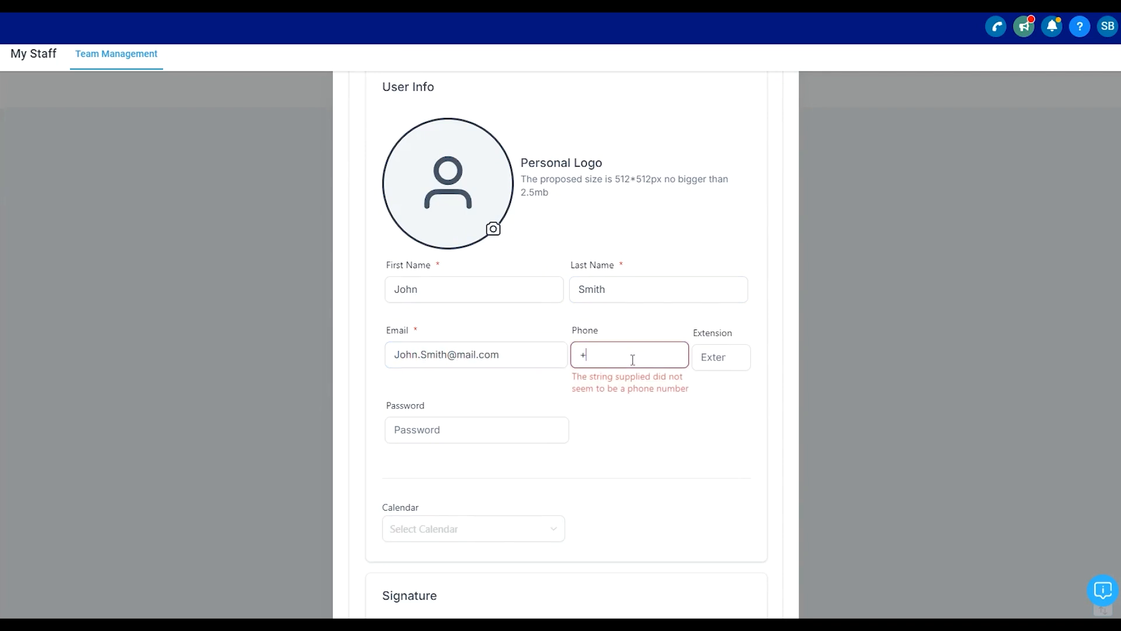
text(12345678901)
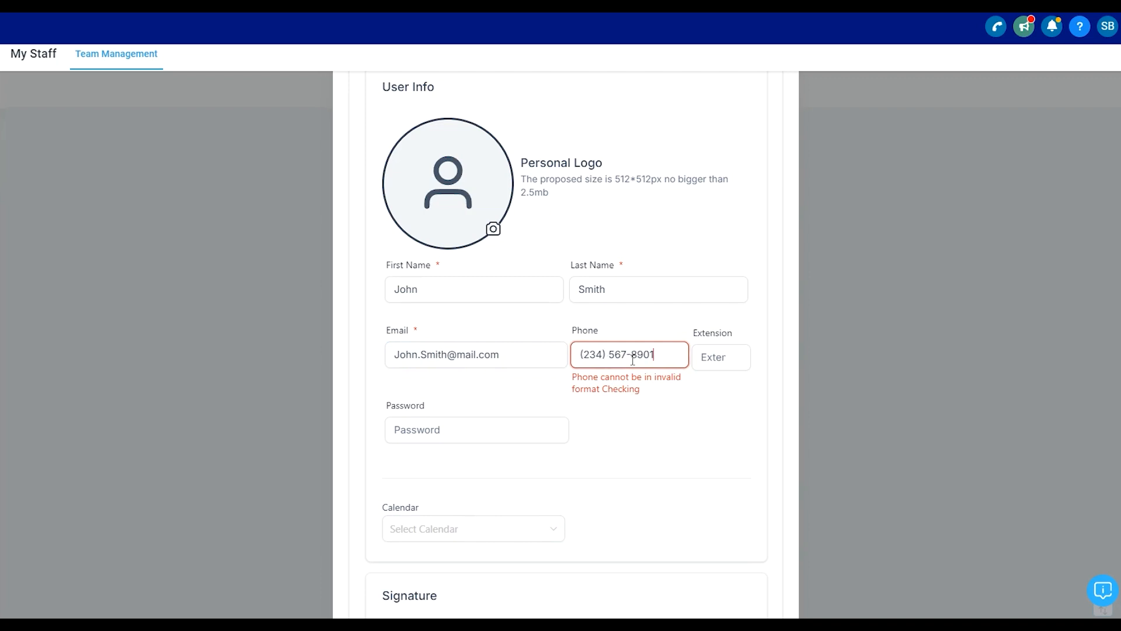
- Type a password for the employee in the password field
scroll(615, 416, down, 1)
click(461, 357)
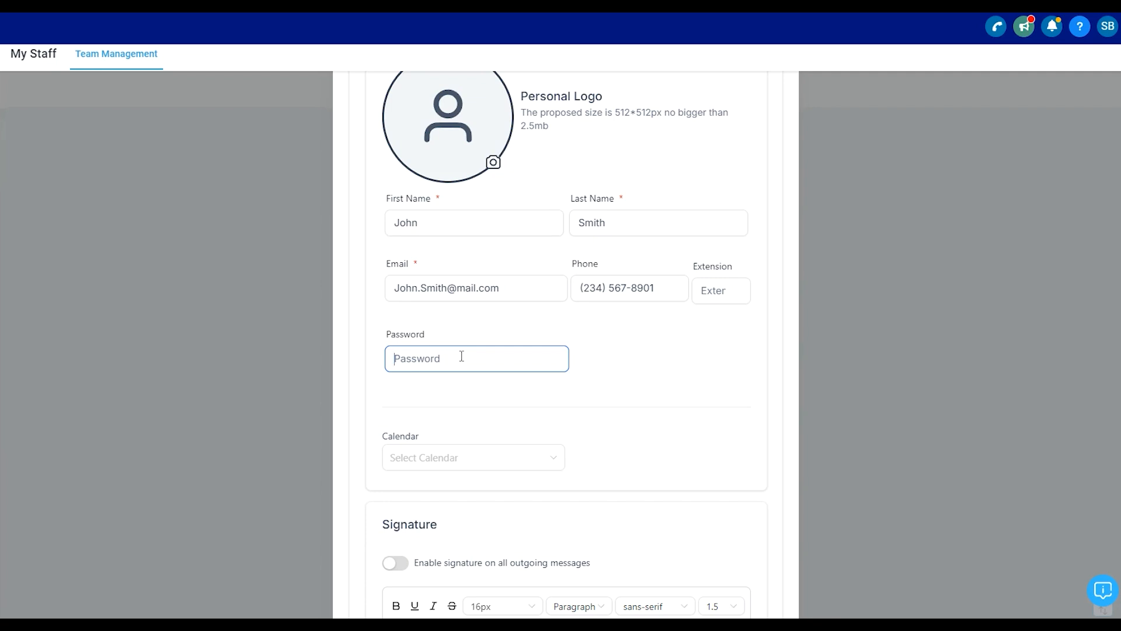
text(Pa)
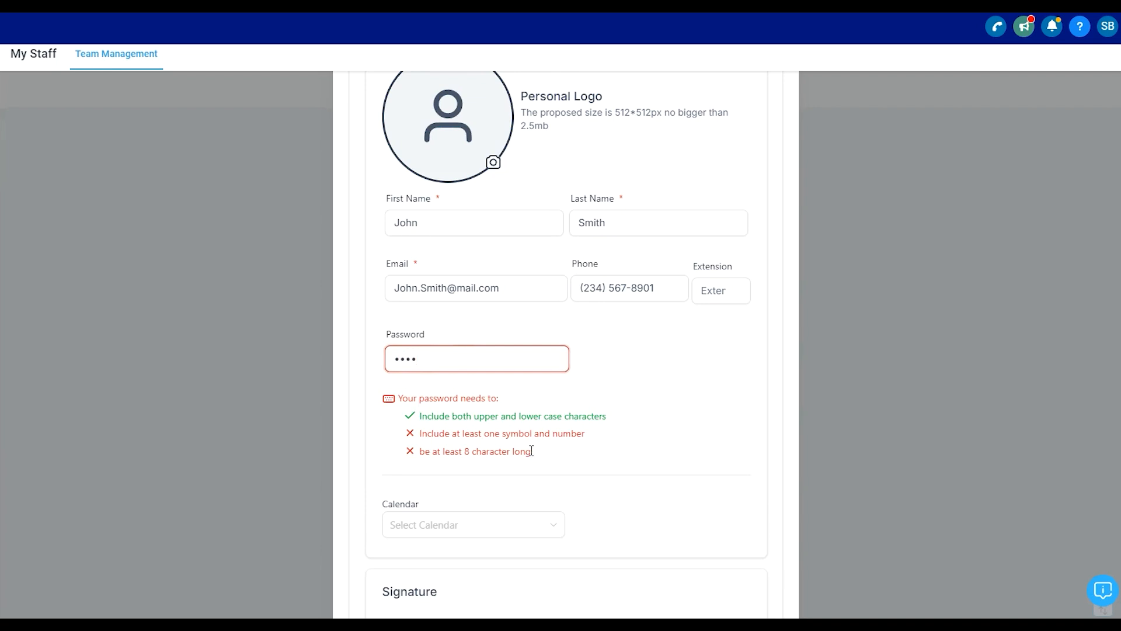
drag(531, 452, 400, 399)
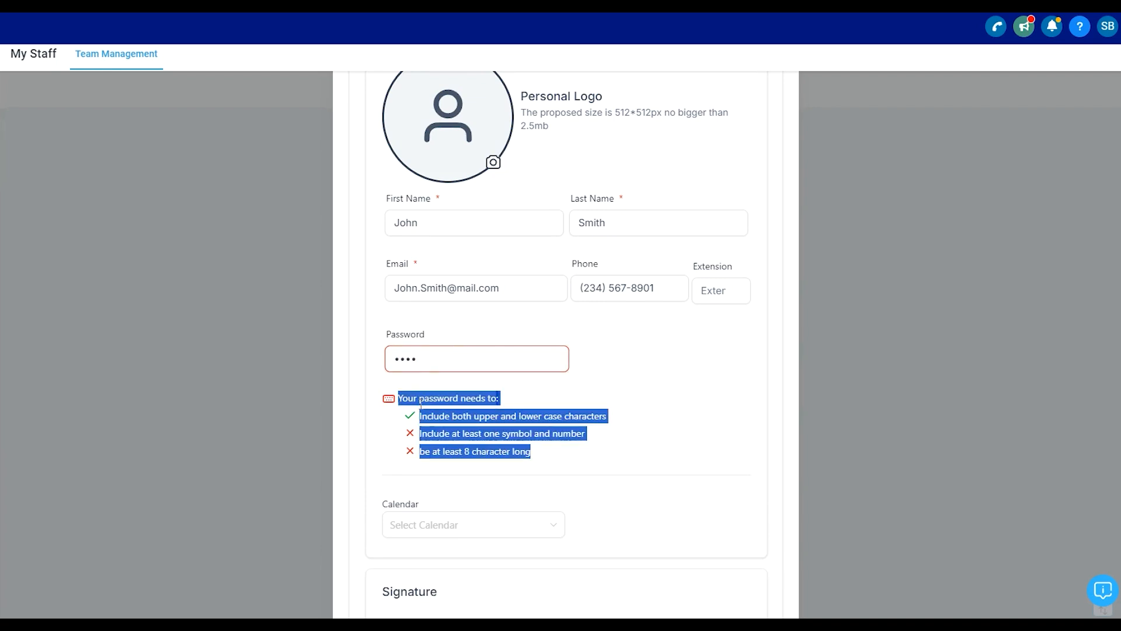
scroll(479, 354, down, 2)
click(506, 344)
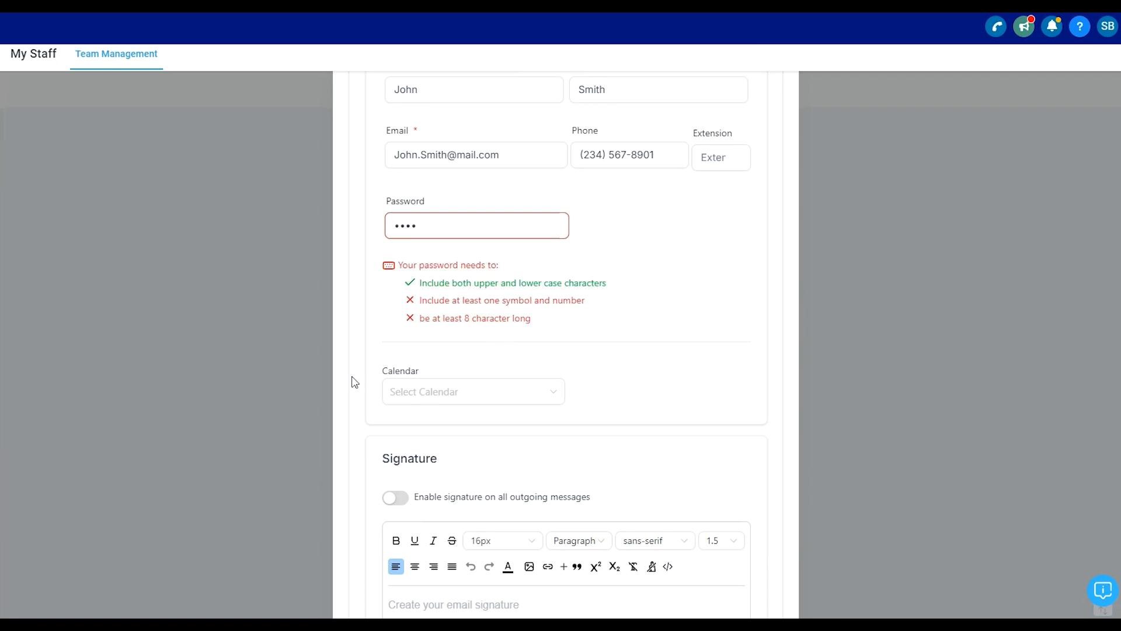
drag(380, 374, 430, 377)
click(429, 377)
scroll(573, 351, up, 3)
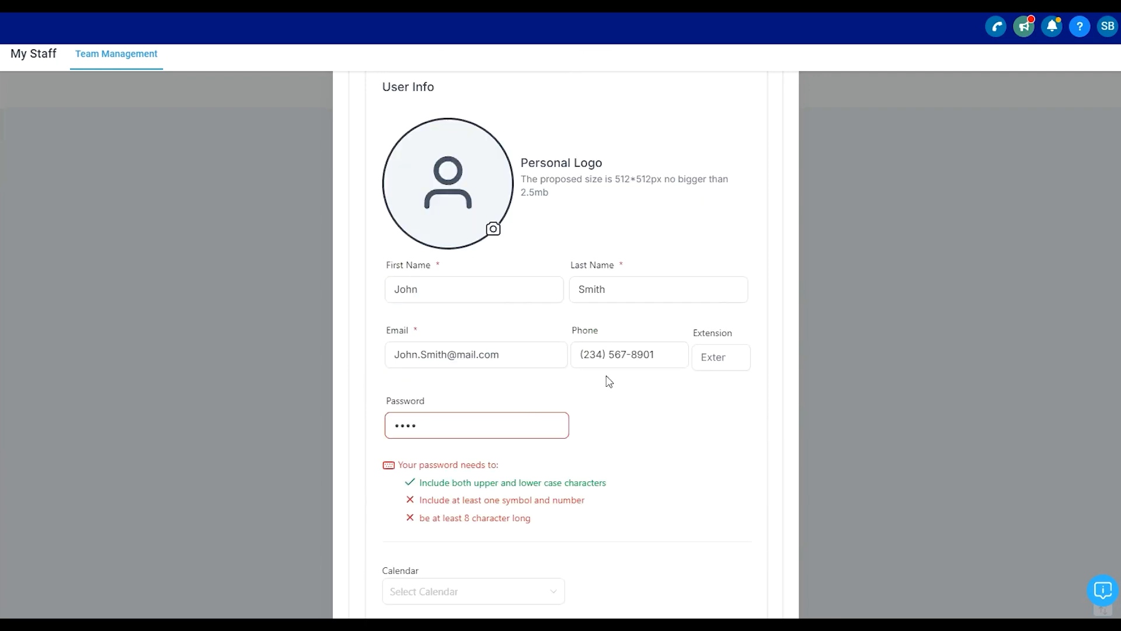
click(599, 288)
- Assign the Booking Request calendar to the employee
scroll(599, 288, down, 2)
click(522, 455)
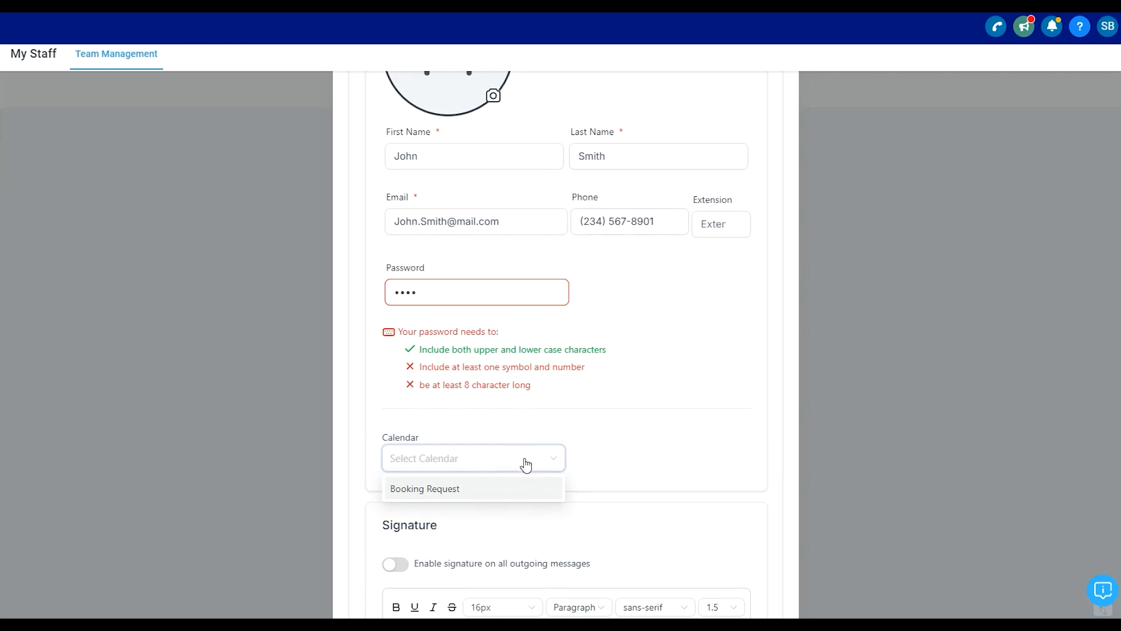
click(524, 489)
- Open User Permissions and turn off the Bulk Requests, Funnels and Conversations permissions
scroll(623, 348, down, 5)
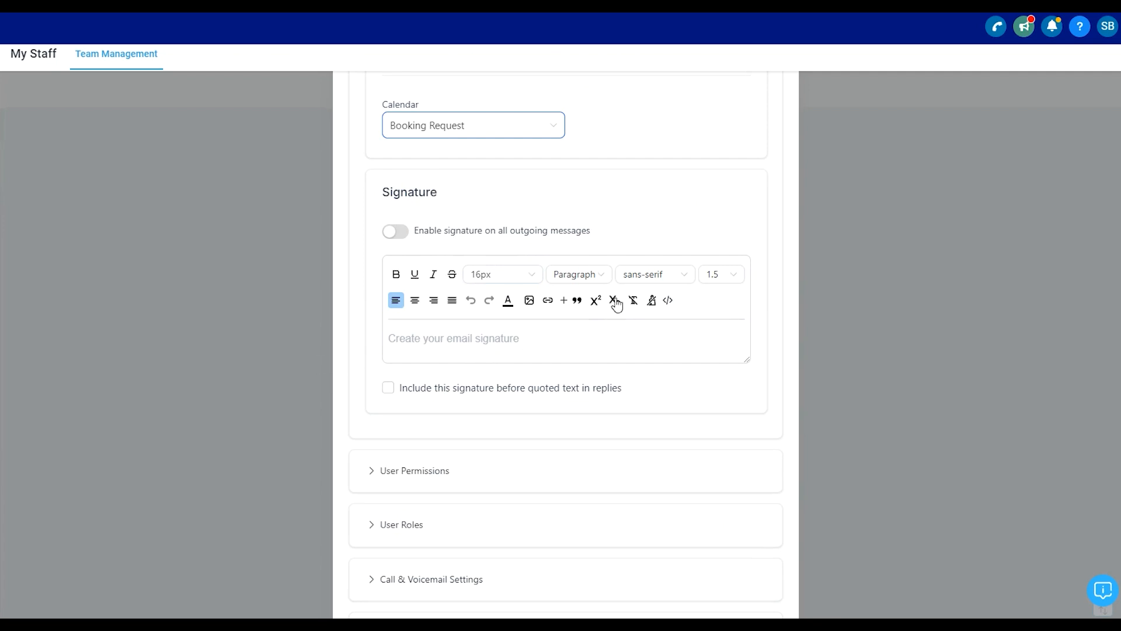
scroll(774, 388, down, 2)
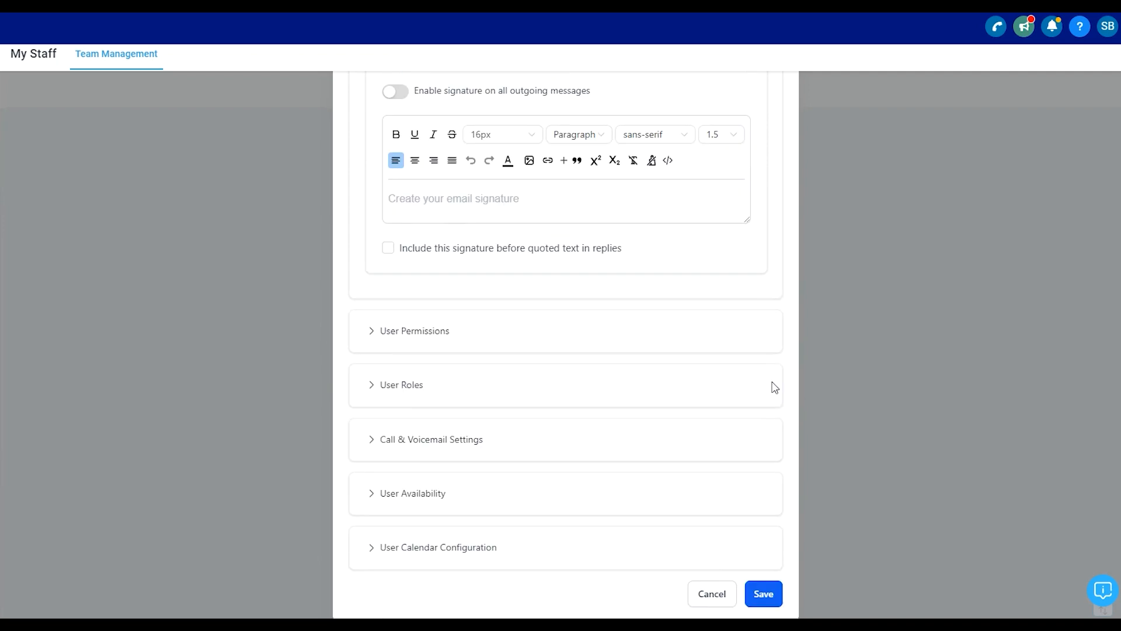
click(418, 337)
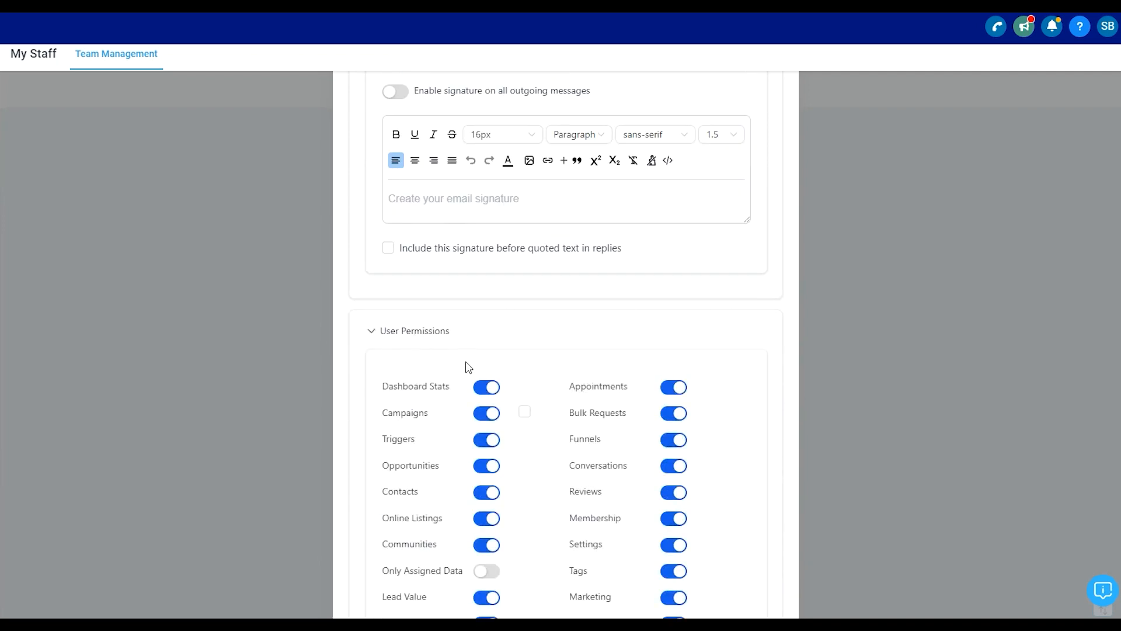
scroll(526, 356, down, 3)
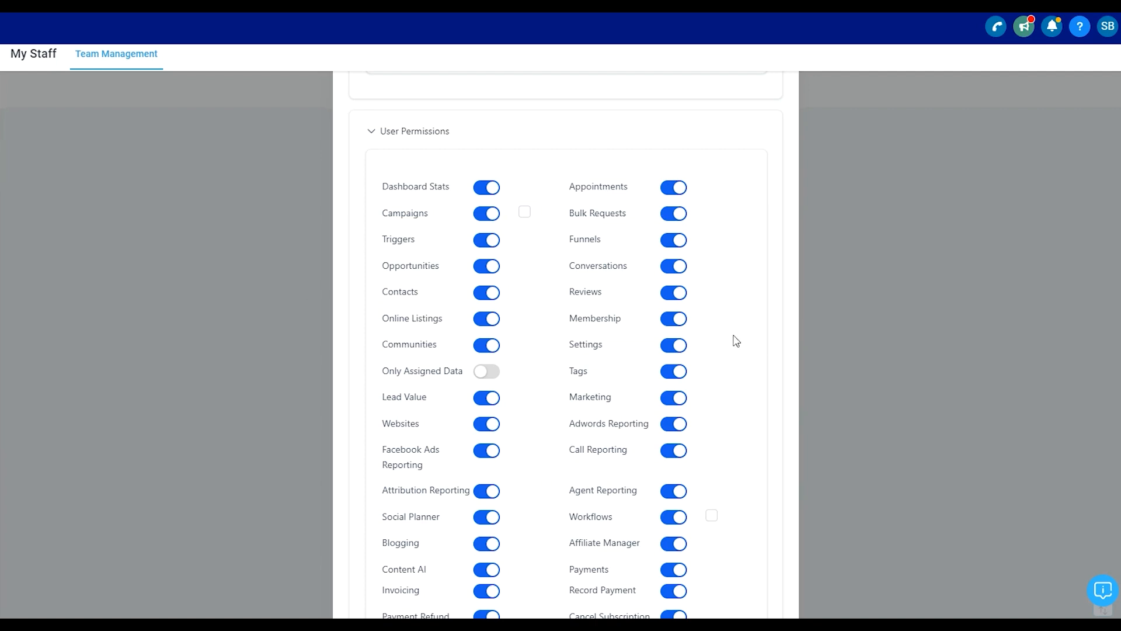
scroll(659, 380, down, 2)
scroll(656, 373, up, 1)
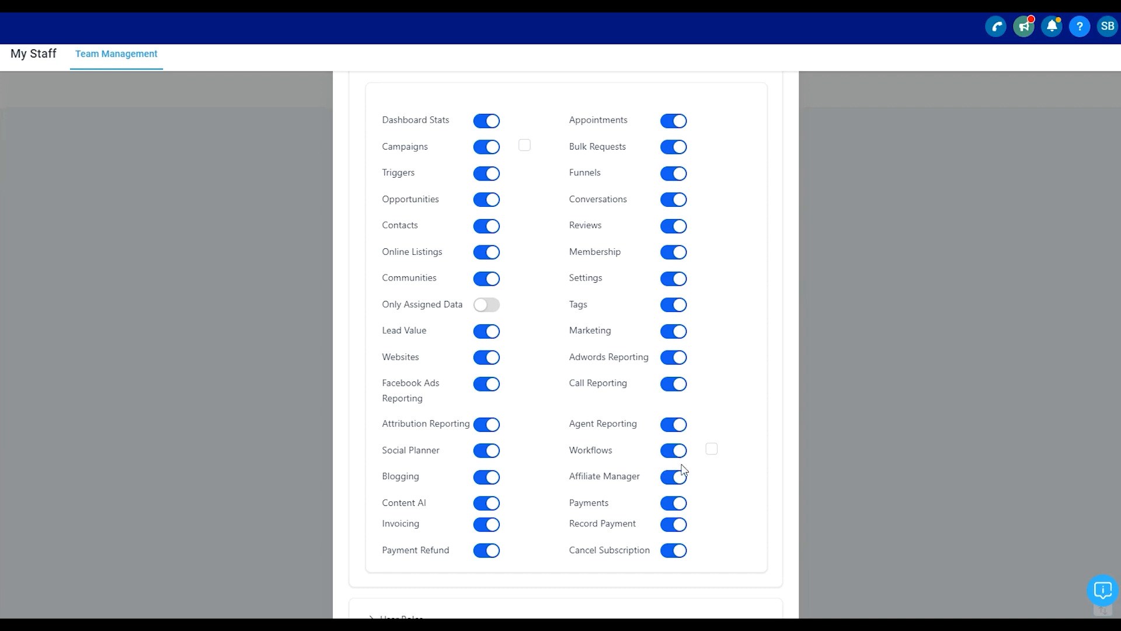
click(673, 149)
click(675, 172)
click(675, 198)
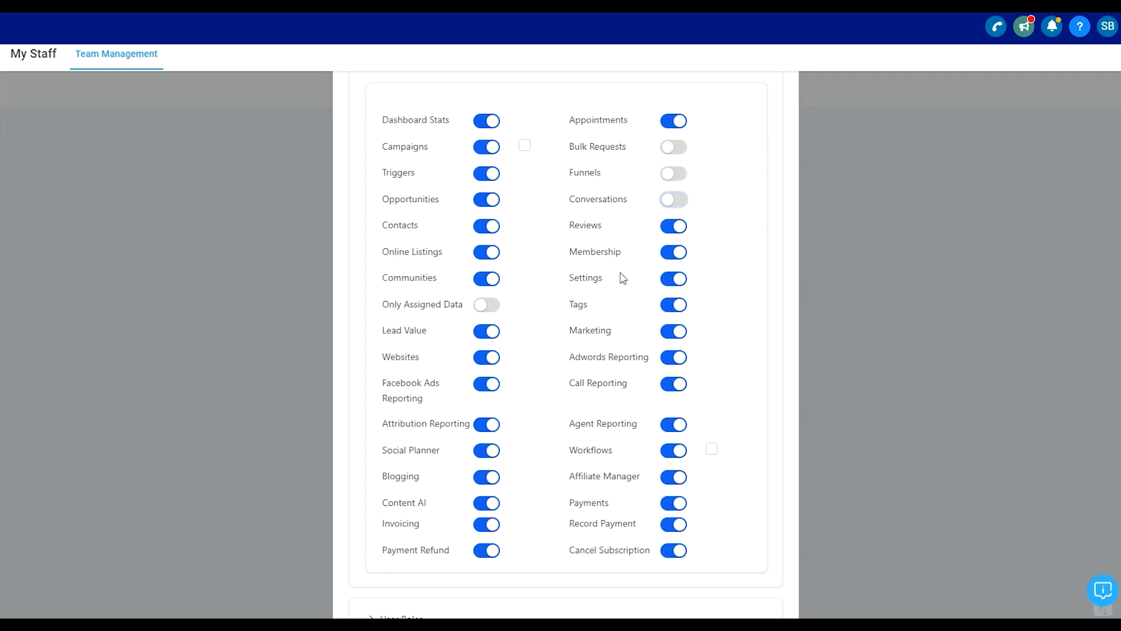
- Set the employee's user role to User
scroll(622, 278, down, 1)
scroll(622, 280, down, 1)
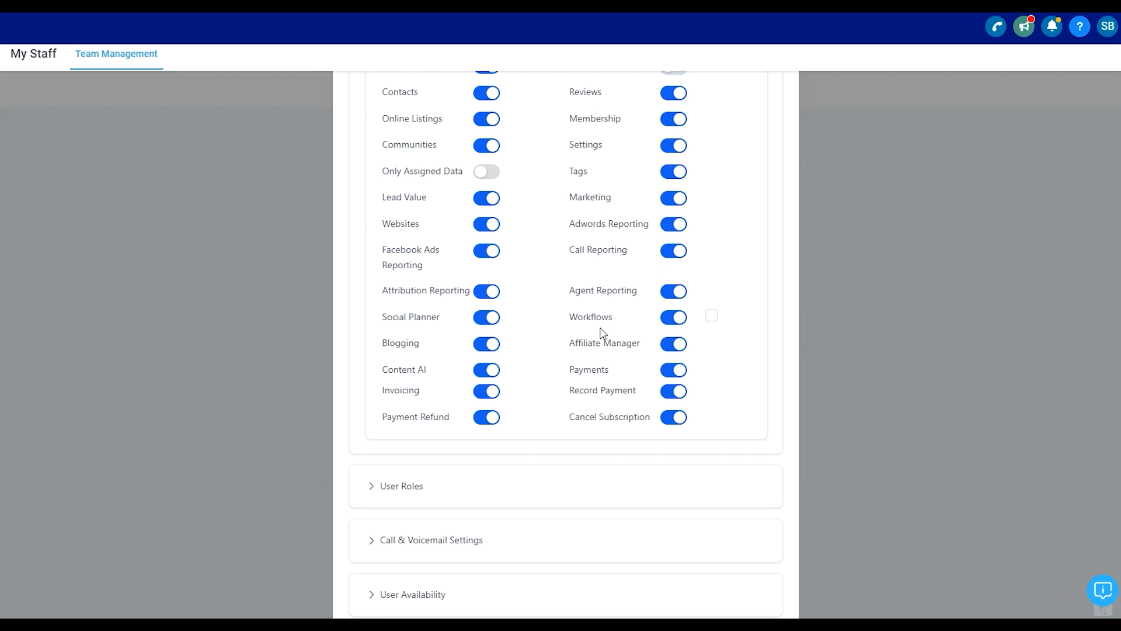
scroll(560, 402, down, 2)
click(489, 391)
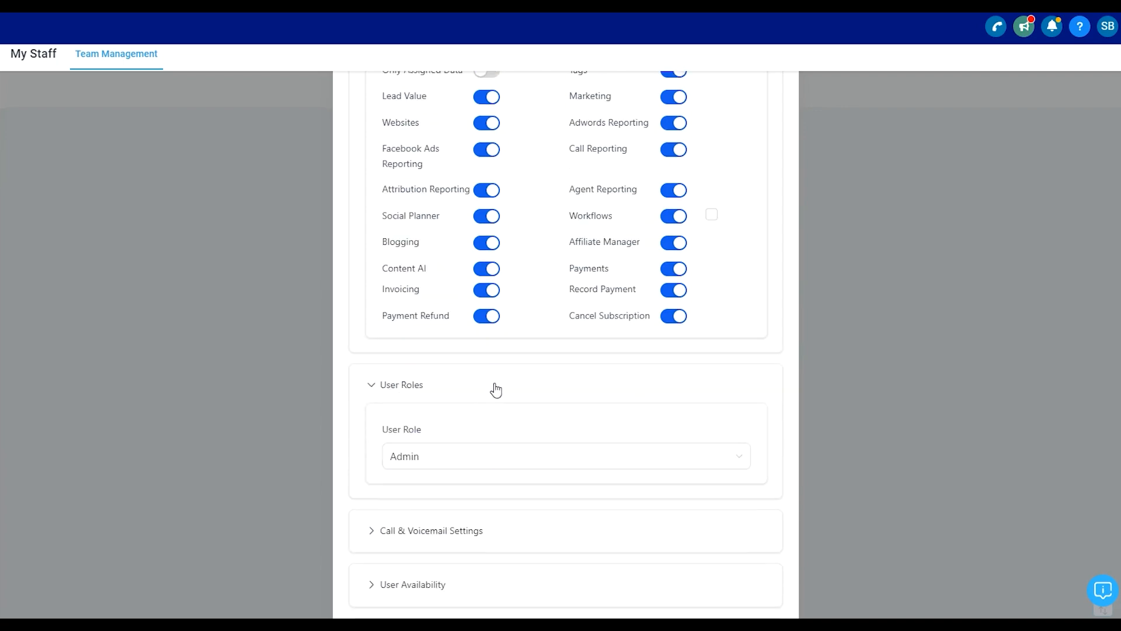
click(417, 458)
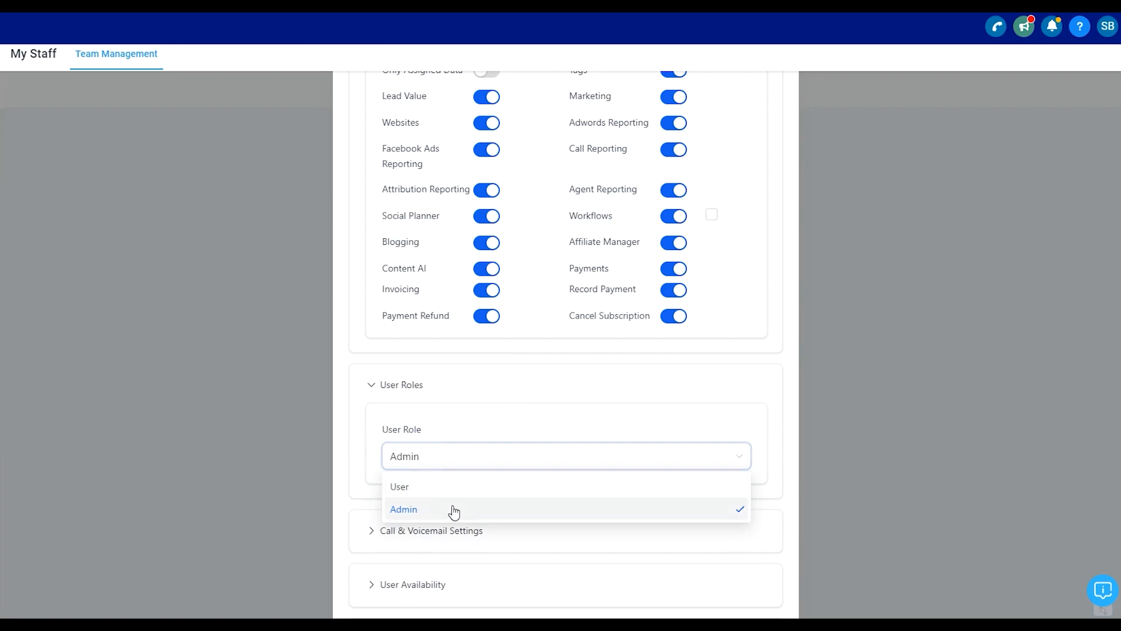
click(581, 489)
- Expand and review the Call & Voicemail Settings, User Availability and User Calendar Configuration sections
scroll(413, 448, down, 1)
click(450, 437)
scroll(488, 425, down, 3)
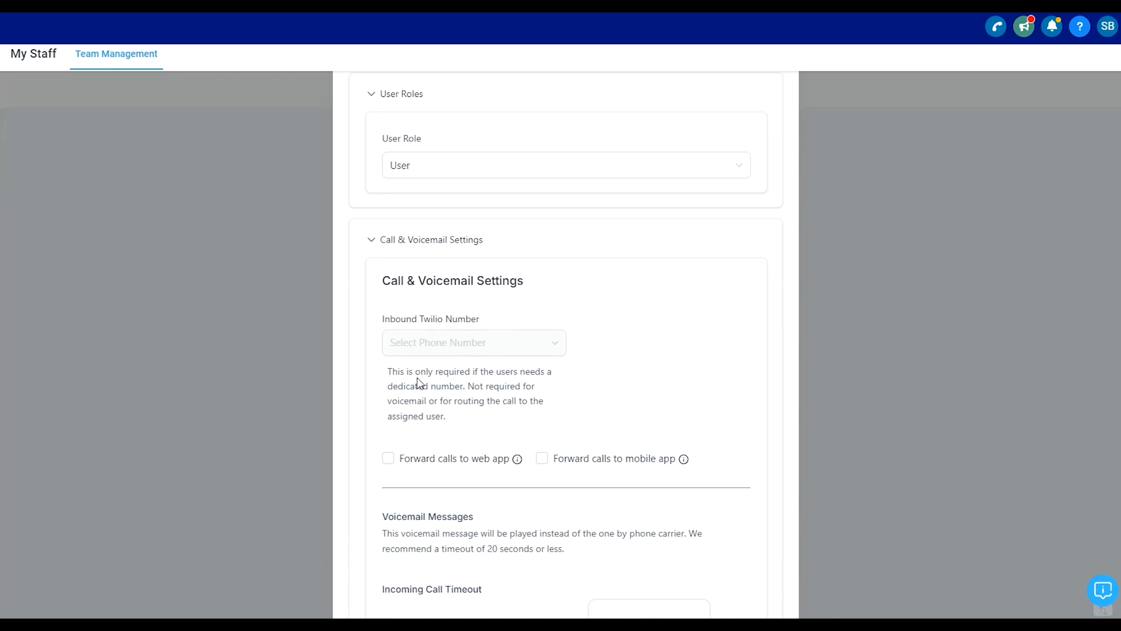
scroll(418, 382, down, 3)
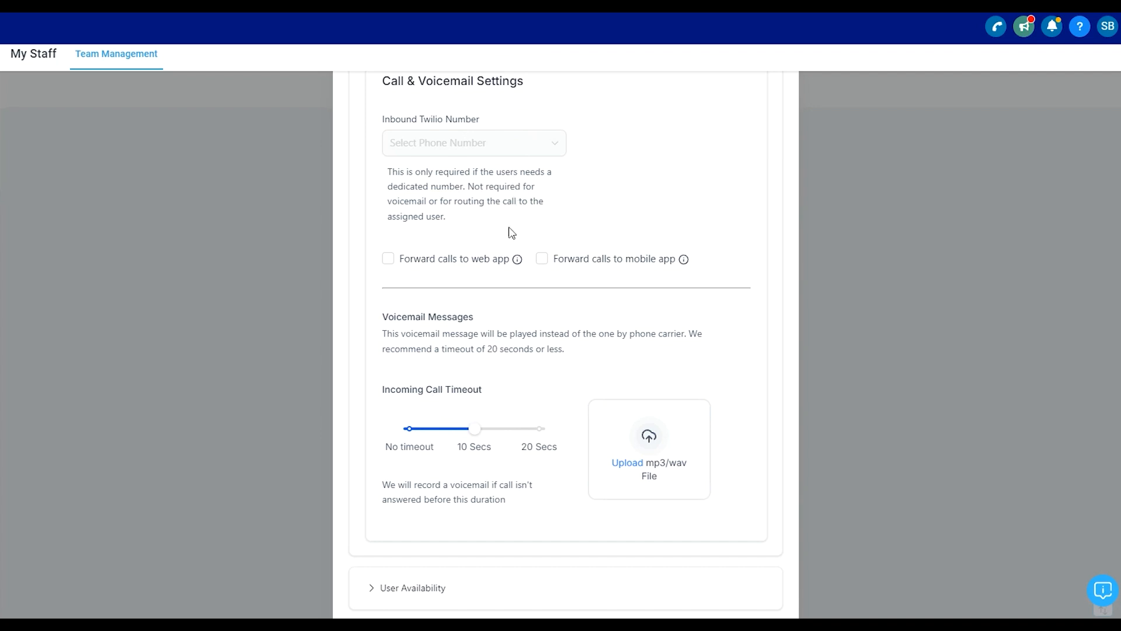
scroll(509, 234, down, 2)
click(419, 501)
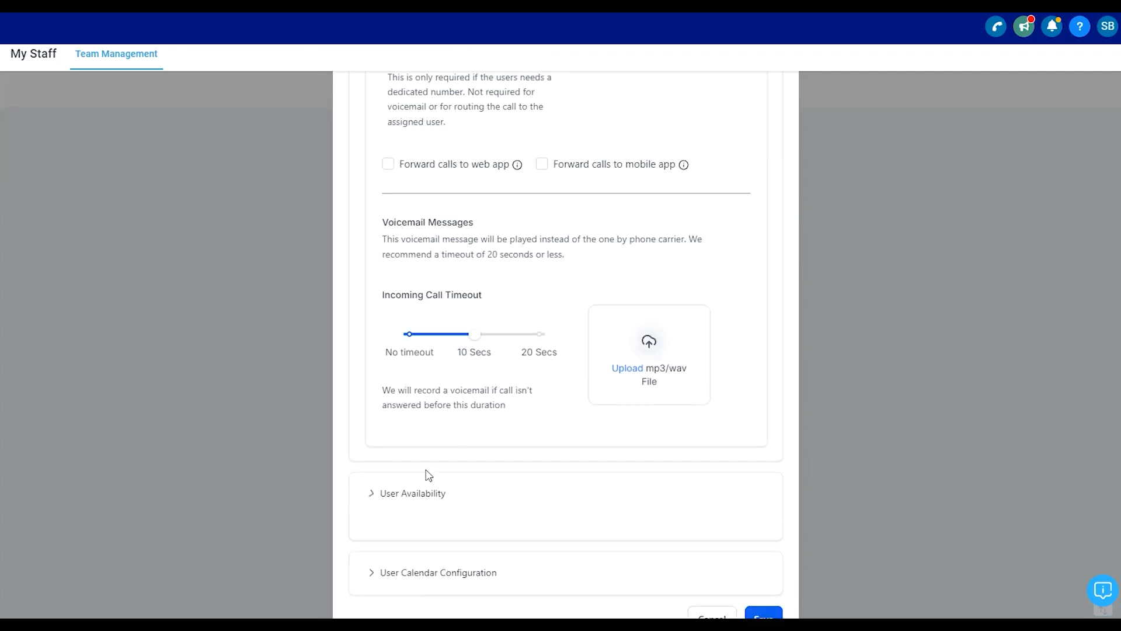
scroll(444, 432, down, 5)
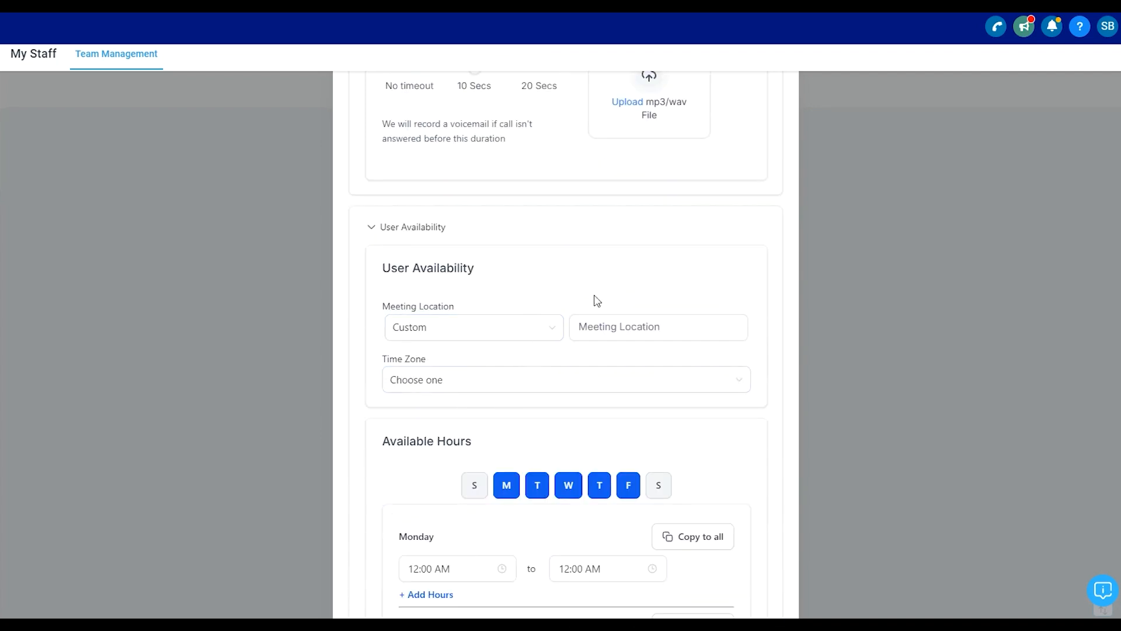
scroll(607, 327, down, 4)
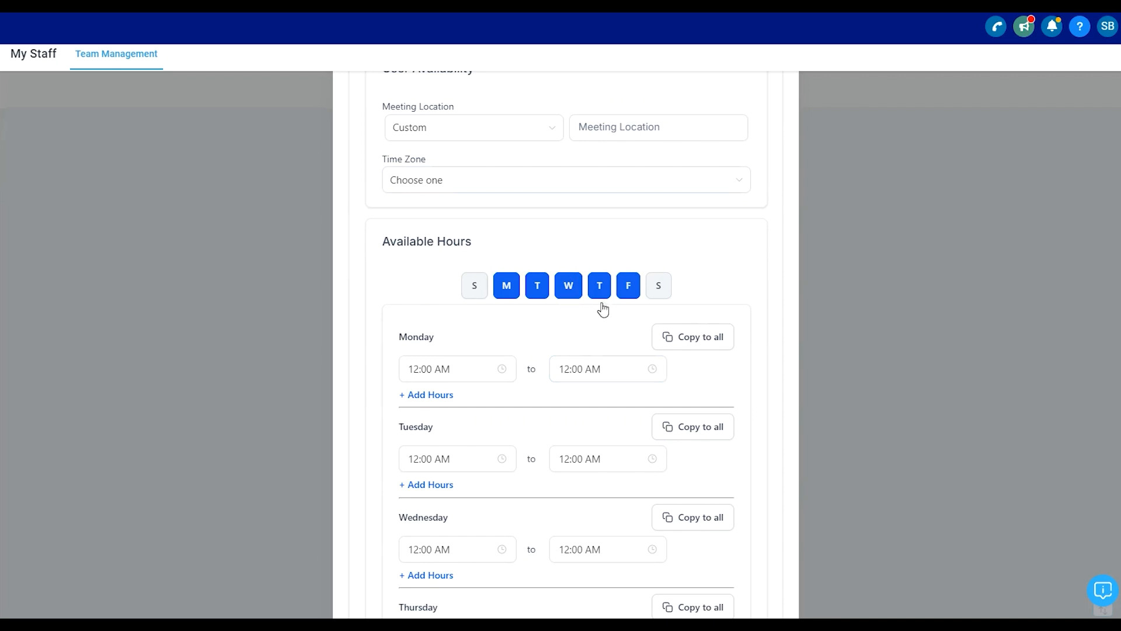
scroll(541, 353, down, 1)
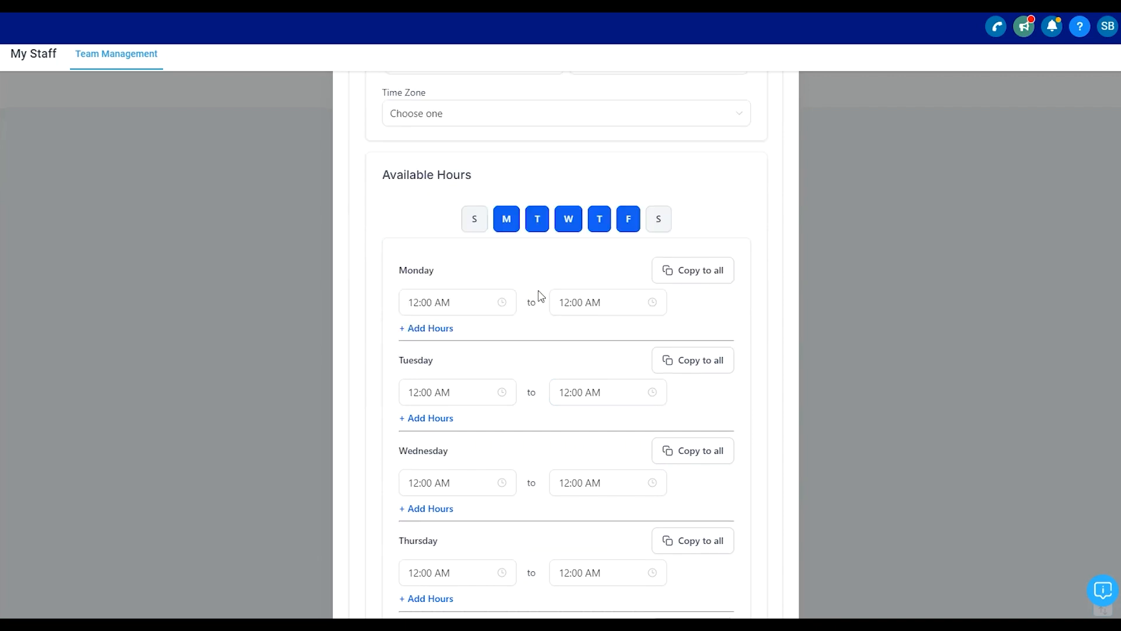
scroll(515, 433, down, 1)
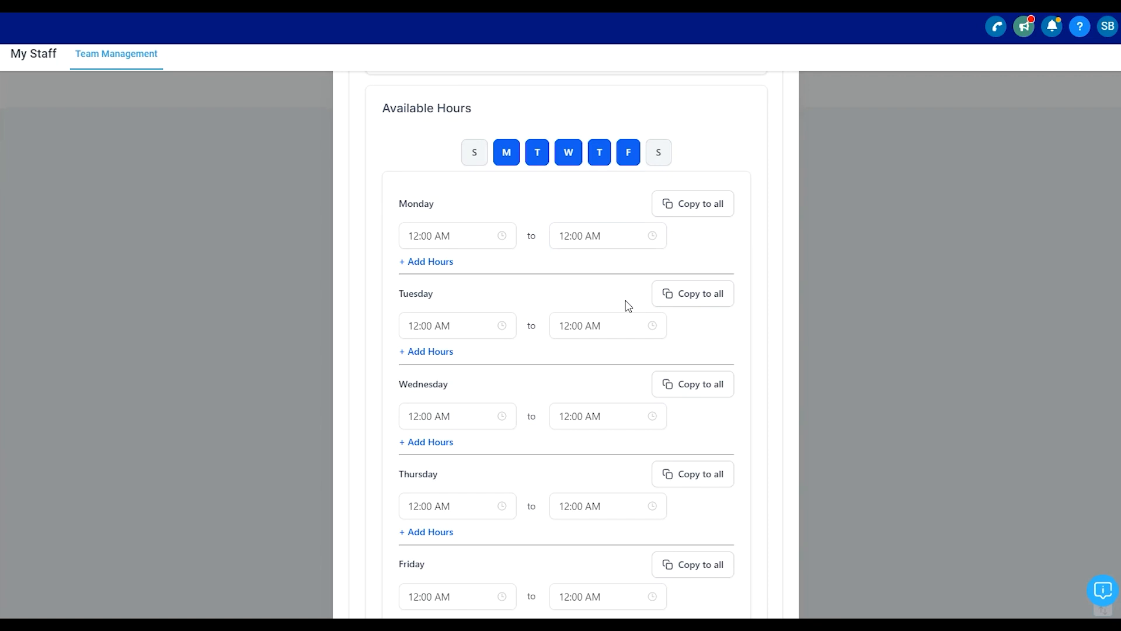
scroll(642, 354, down, 3)
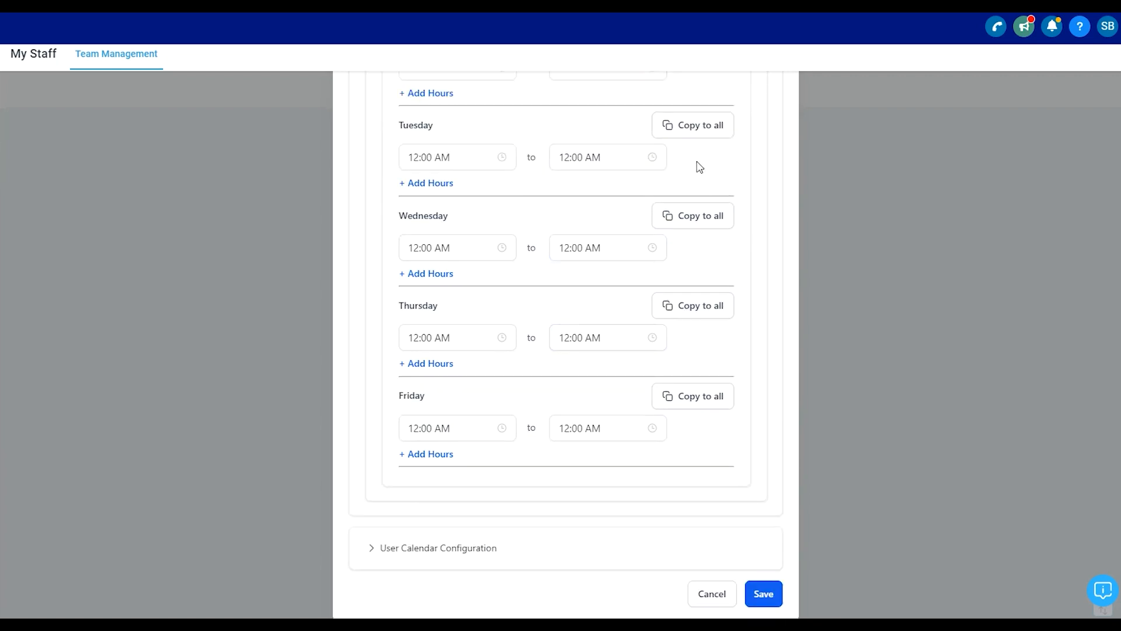
click(475, 554)
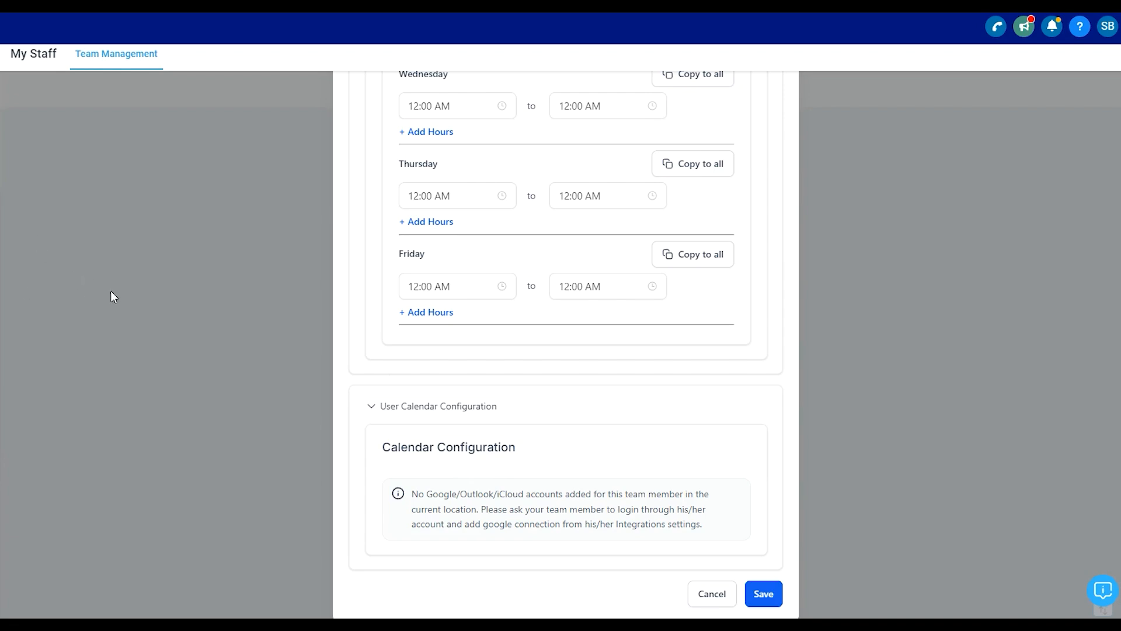
- Save the new employee
scroll(679, 529, up, 15)
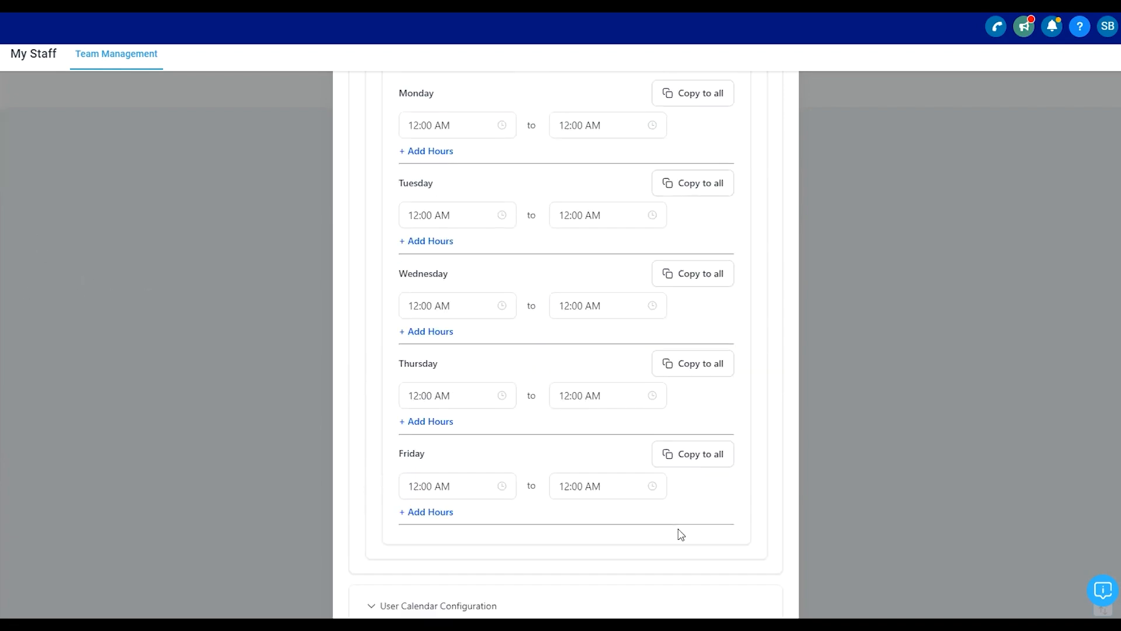
scroll(679, 529, down, 15)
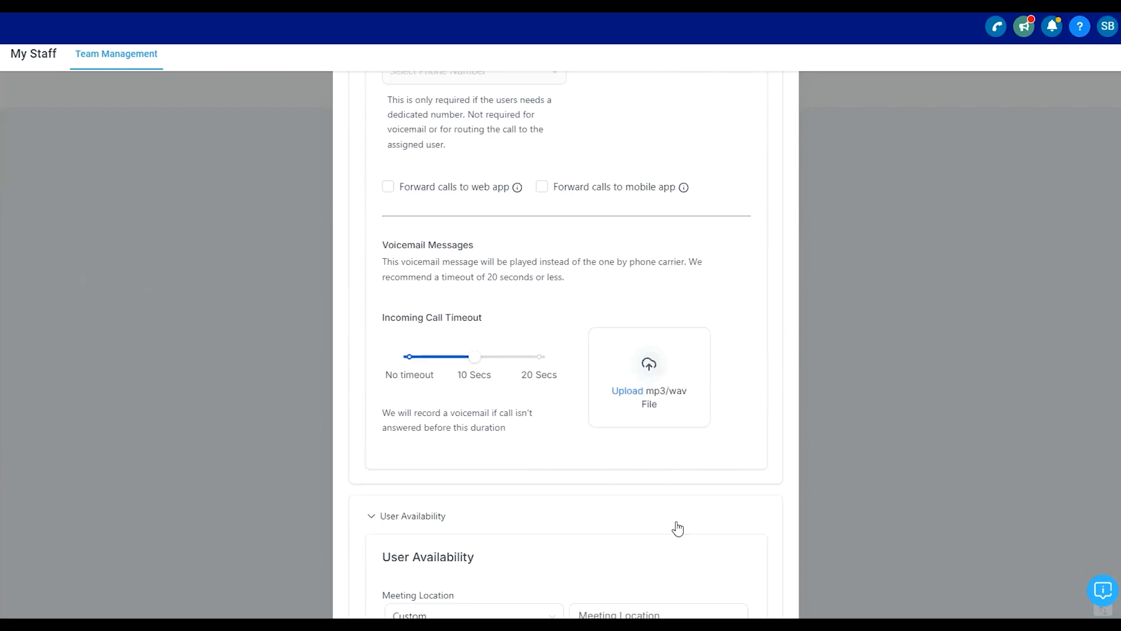
click(761, 605)
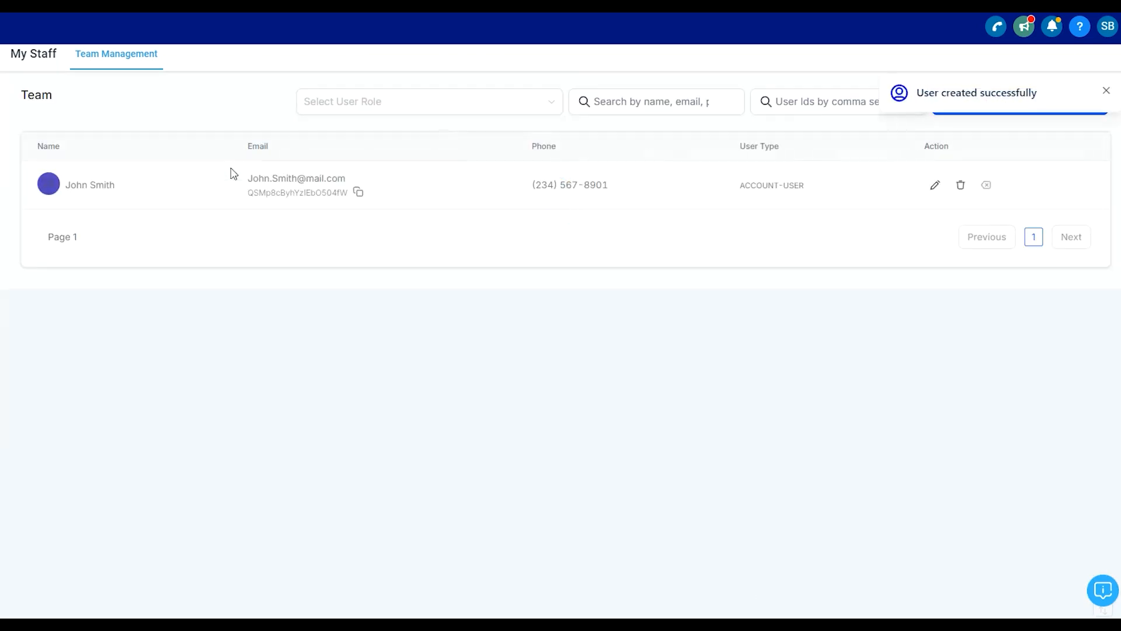
- Open the employee's edit form, scroll through it, and close it without changes
click(934, 186)
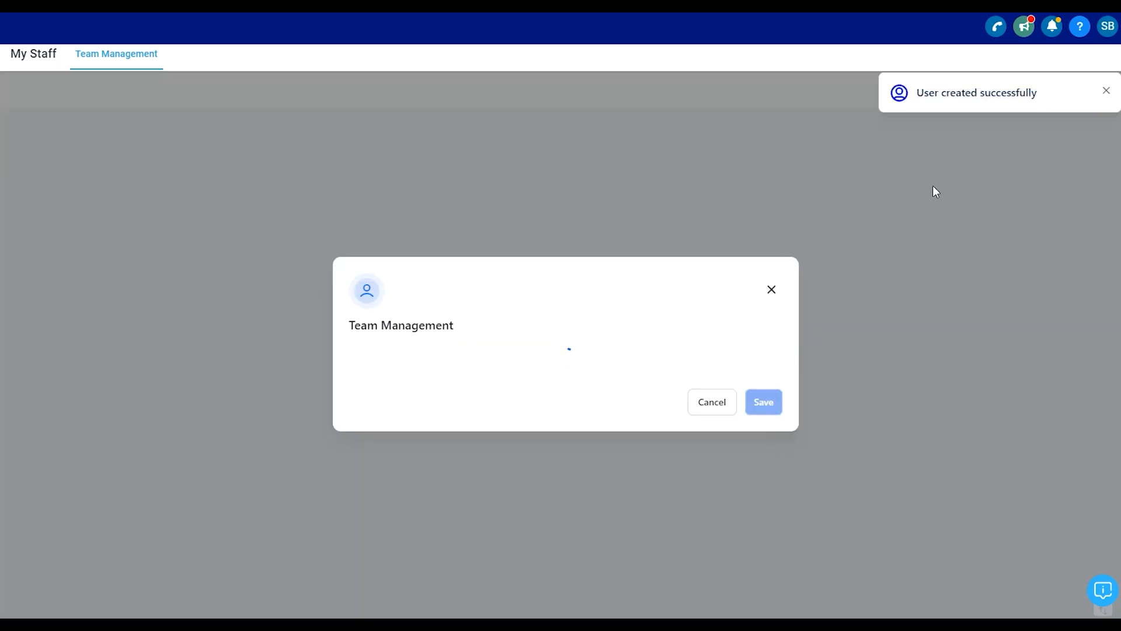
scroll(485, 352, down, 6)
scroll(418, 415, up, 6)
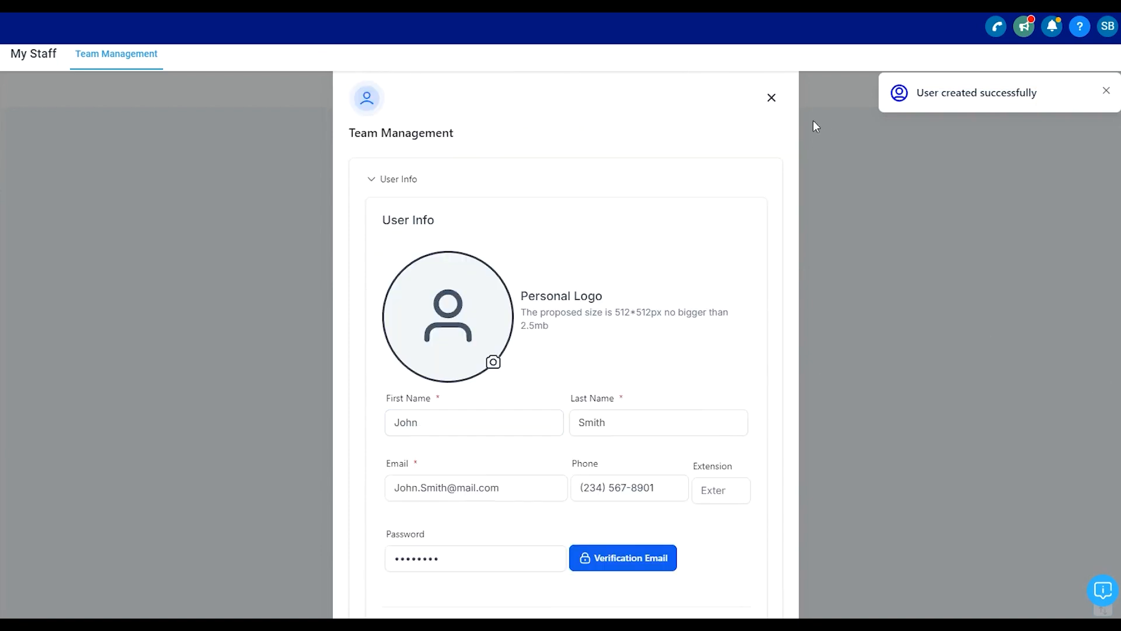
click(771, 99)
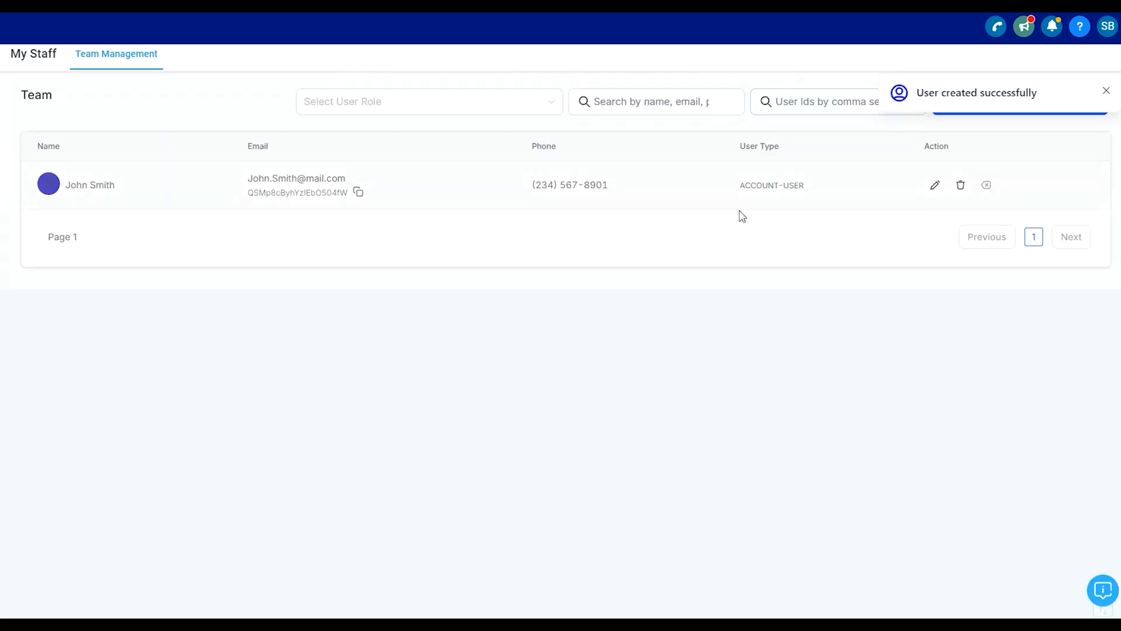
- Open the delete confirmation for the employee and close it without deleting
click(961, 186)
click(412, 398)
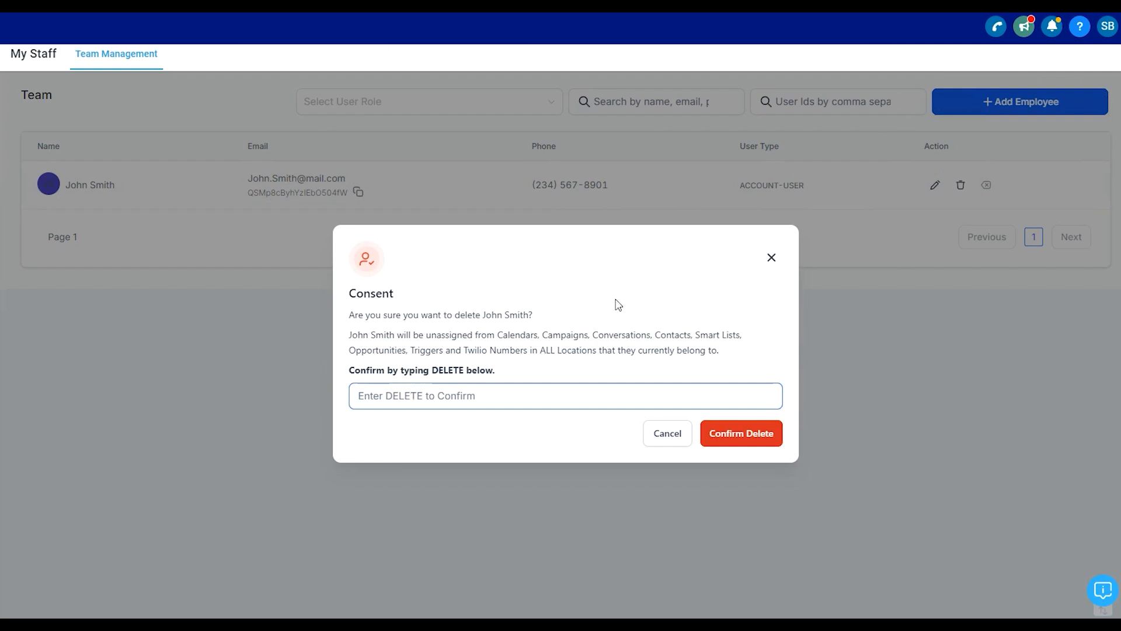
click(770, 256)
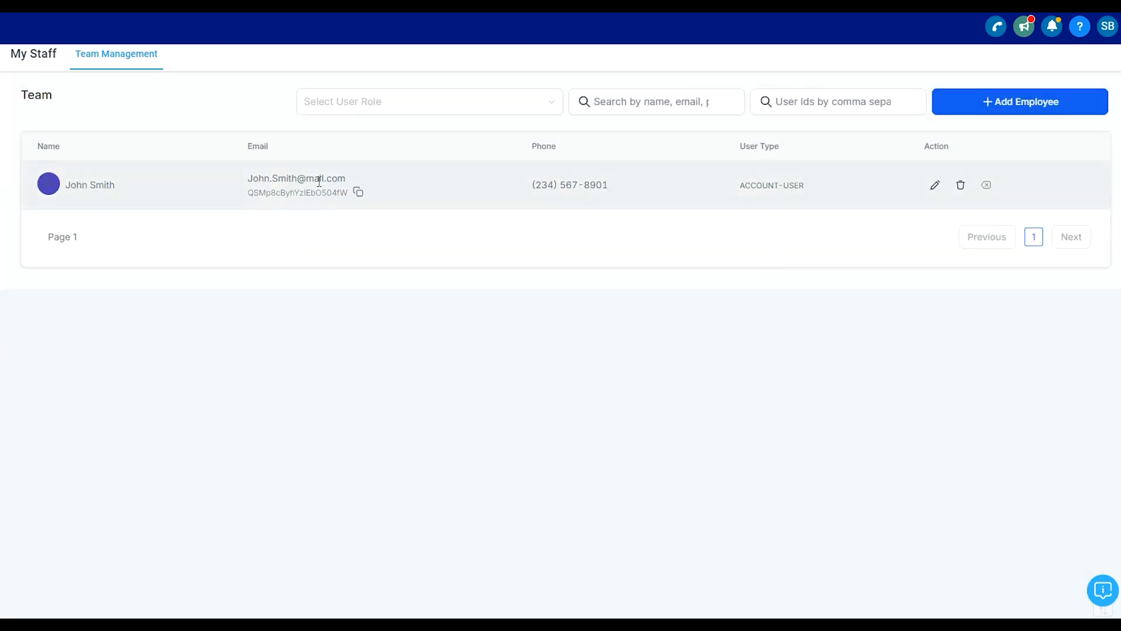
- Examine the user role filter options and the search fields above the team list
click(467, 108)
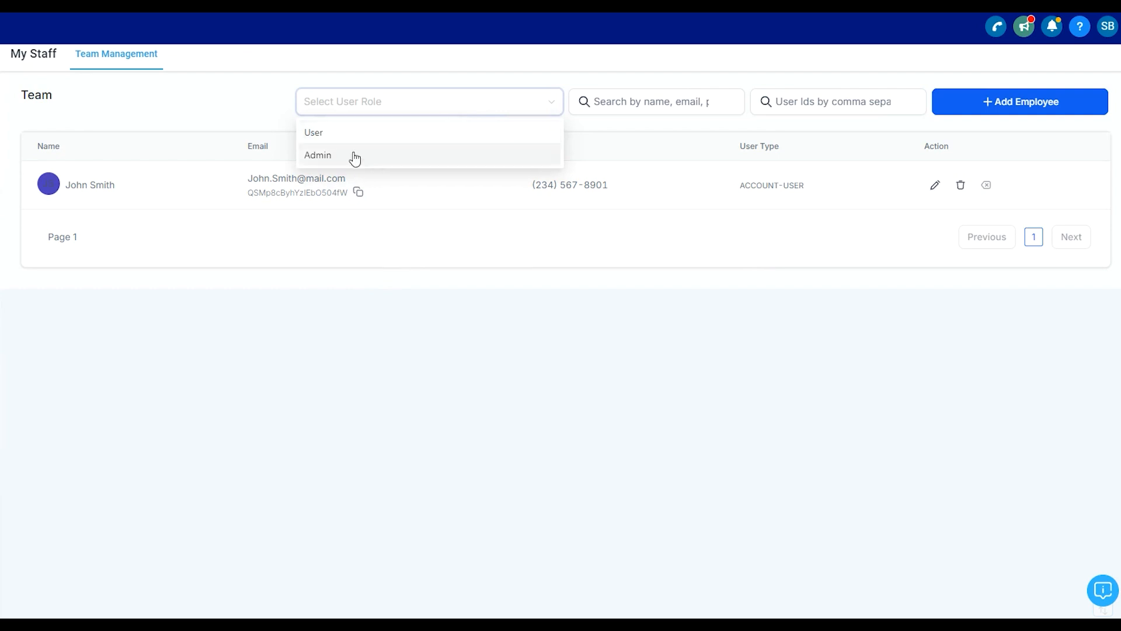
click(655, 102)
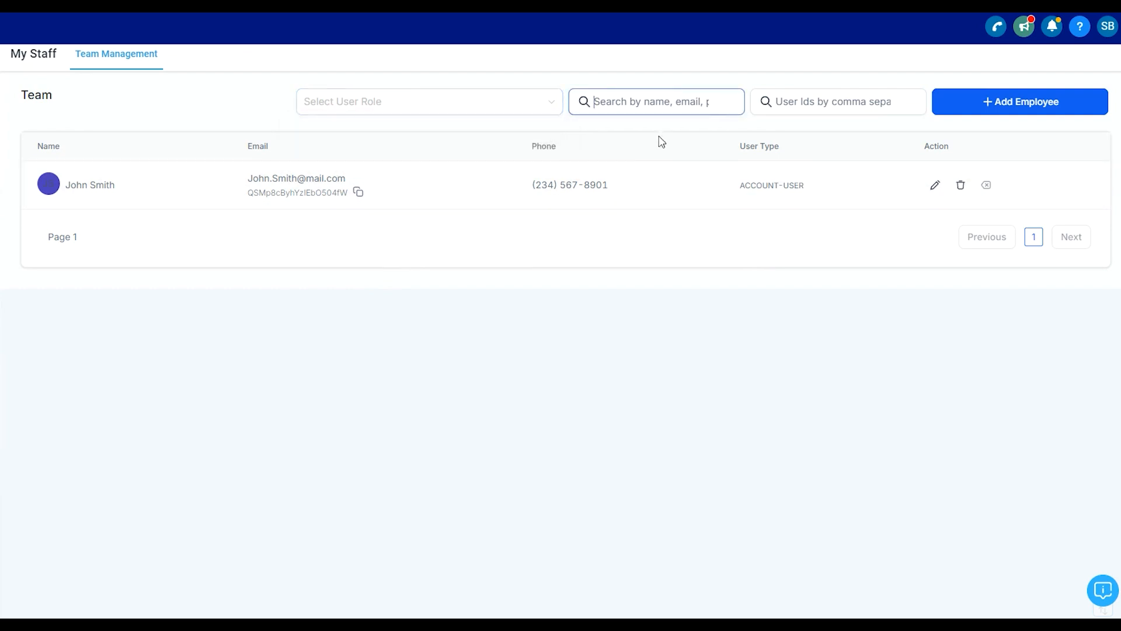
click(791, 93)
click(275, 238)
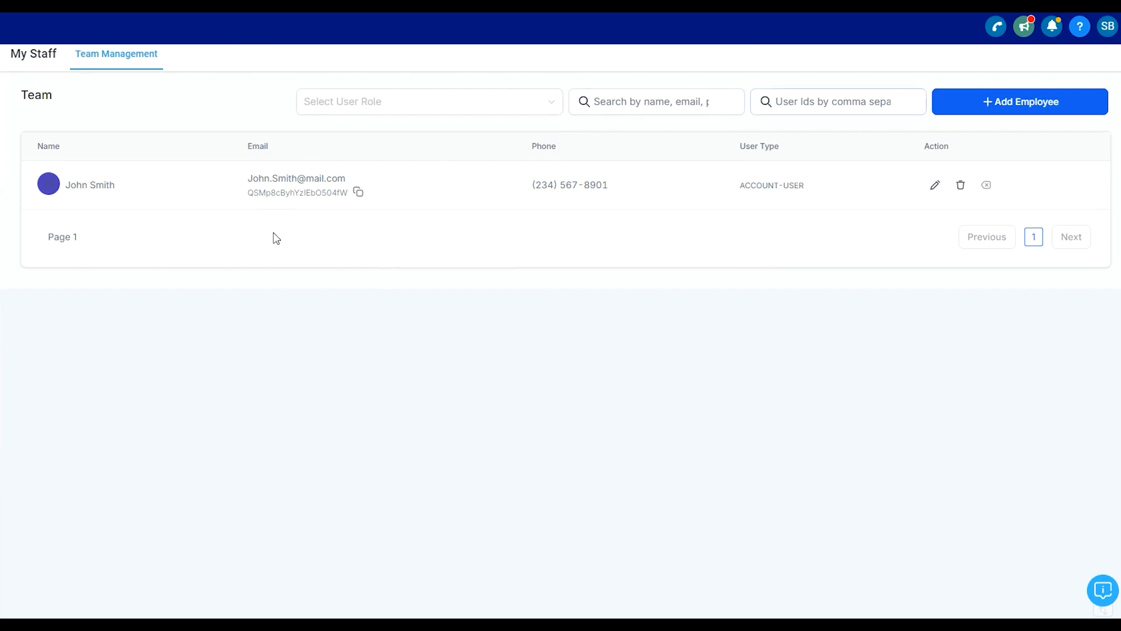